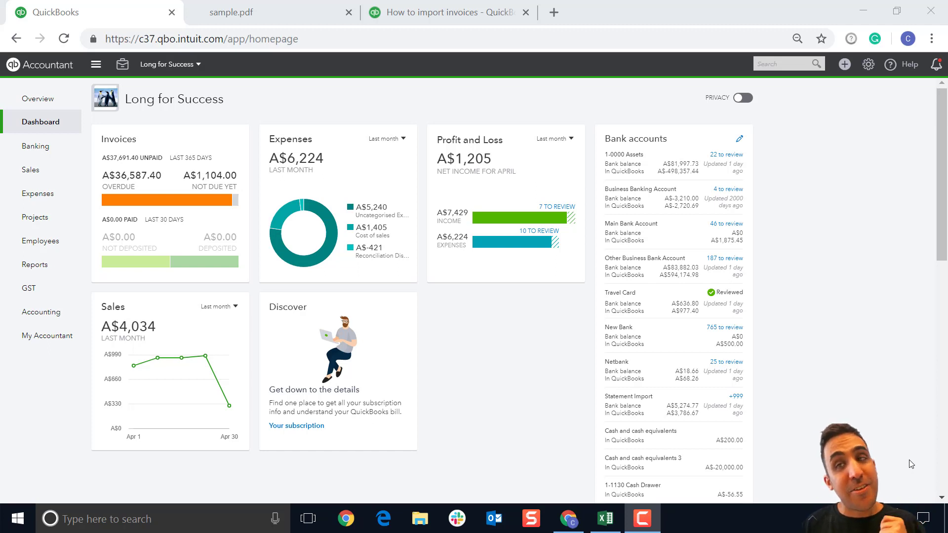
From the settings menu's Import Data page, choose to import invoices
{"action": "left_click", "coordinate": [868, 64]}
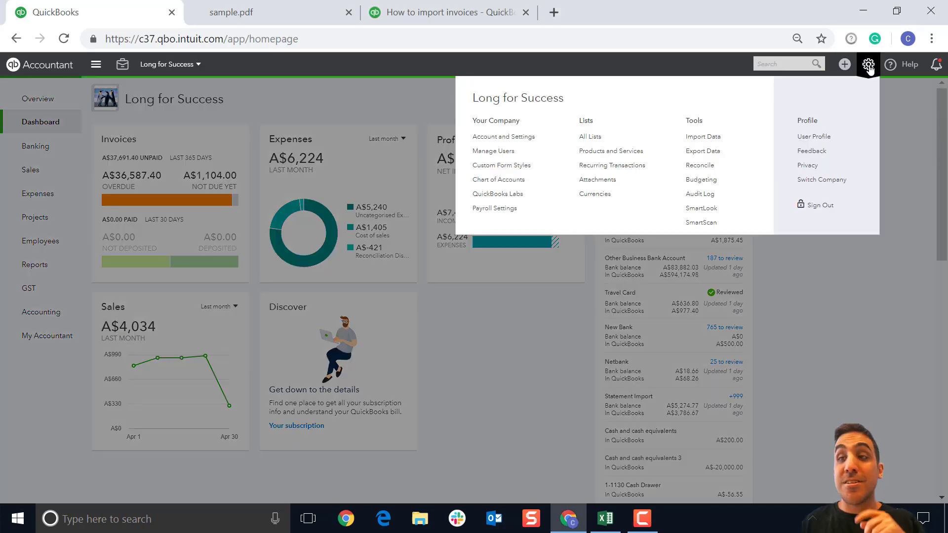
{"action": "left_click", "coordinate": [725, 142]}
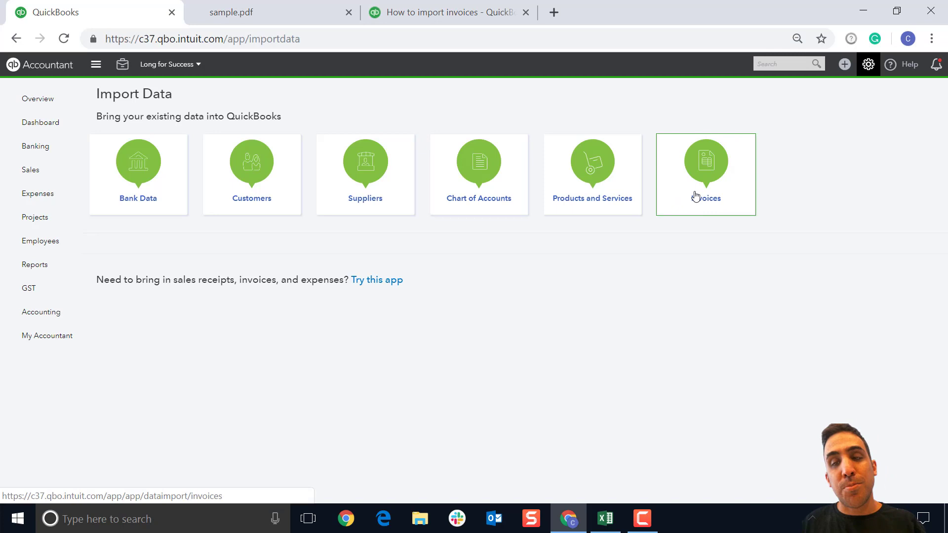
{"action": "left_click", "coordinate": [719, 187]}
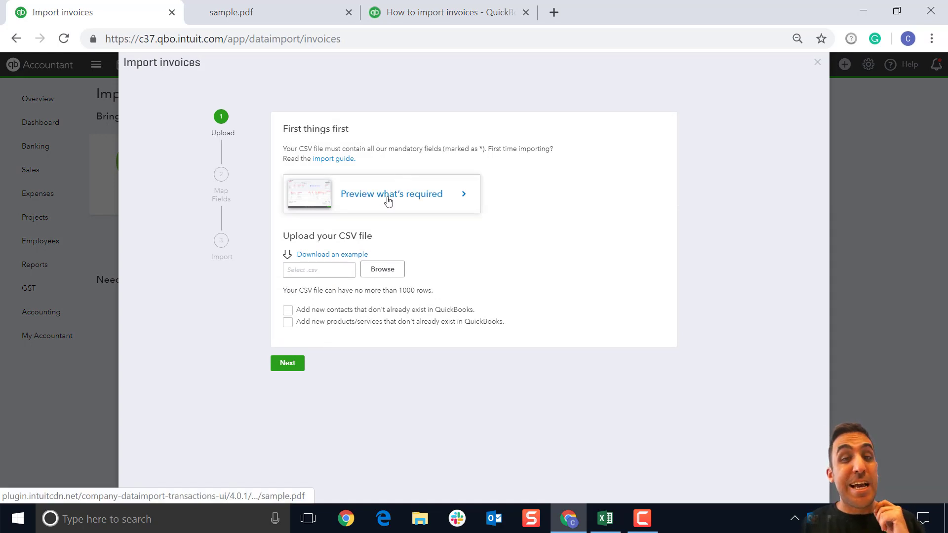
Review the required fields in the sample.pdf invoice, then return to the Import invoices tab
{"action": "left_click", "coordinate": [298, 20]}
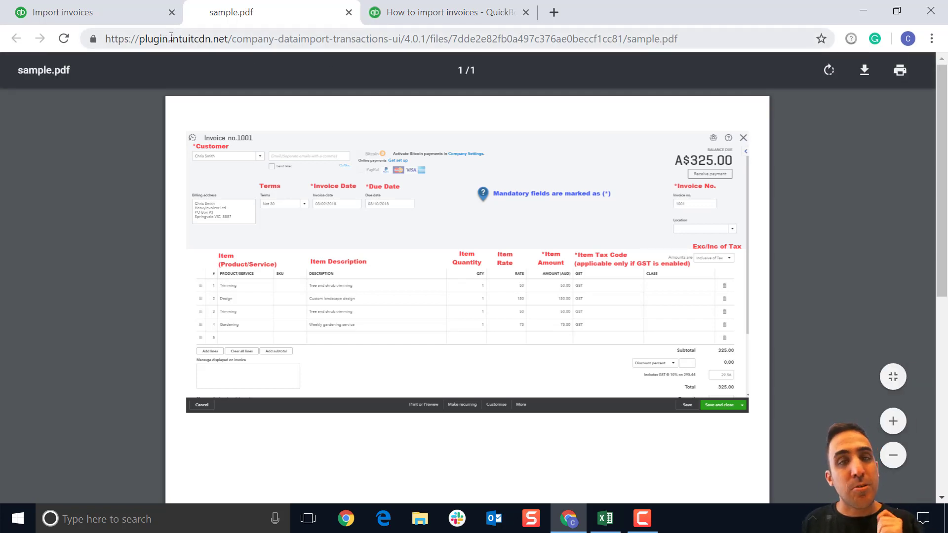
{"action": "left_click", "coordinate": [144, 19]}
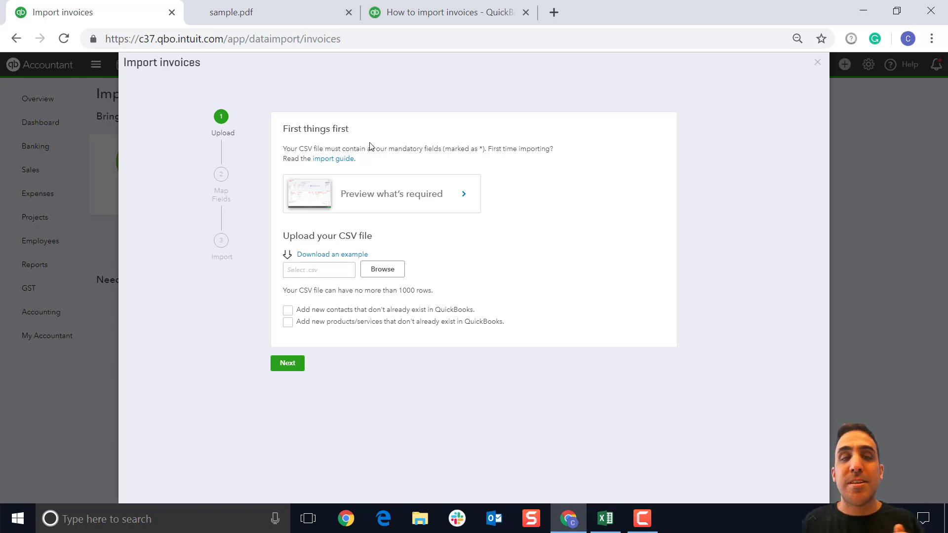
{"action": "left_click", "coordinate": [424, 13]}
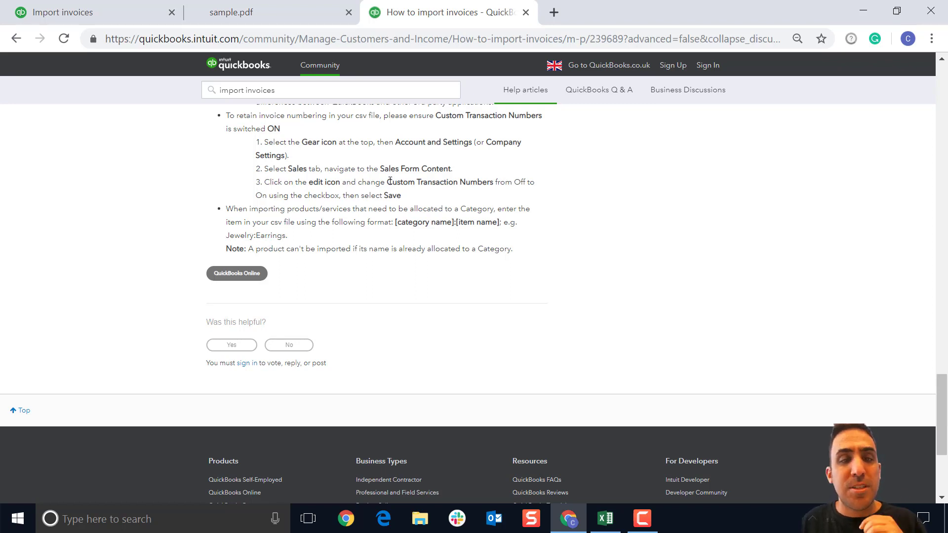
{"action": "left_click", "coordinate": [281, 10]}
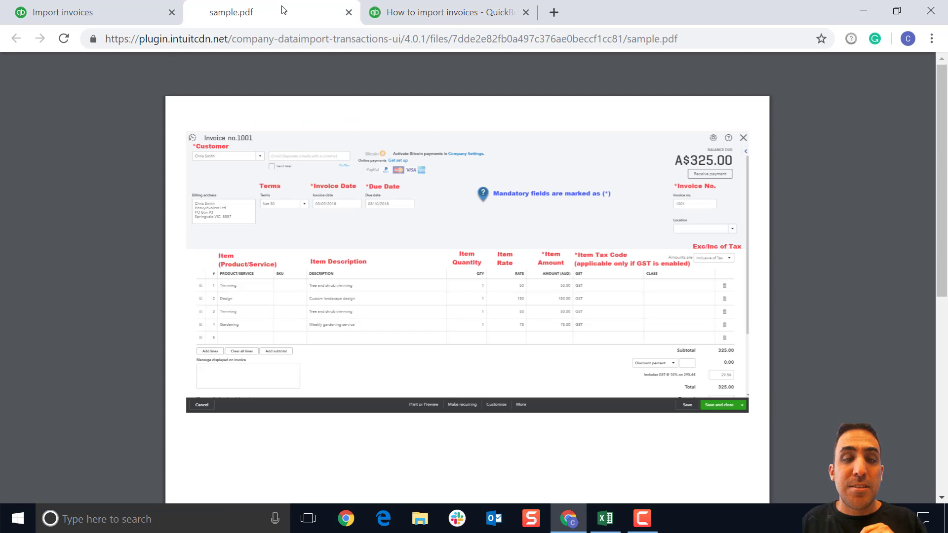
{"action": "left_click", "coordinate": [158, 14]}
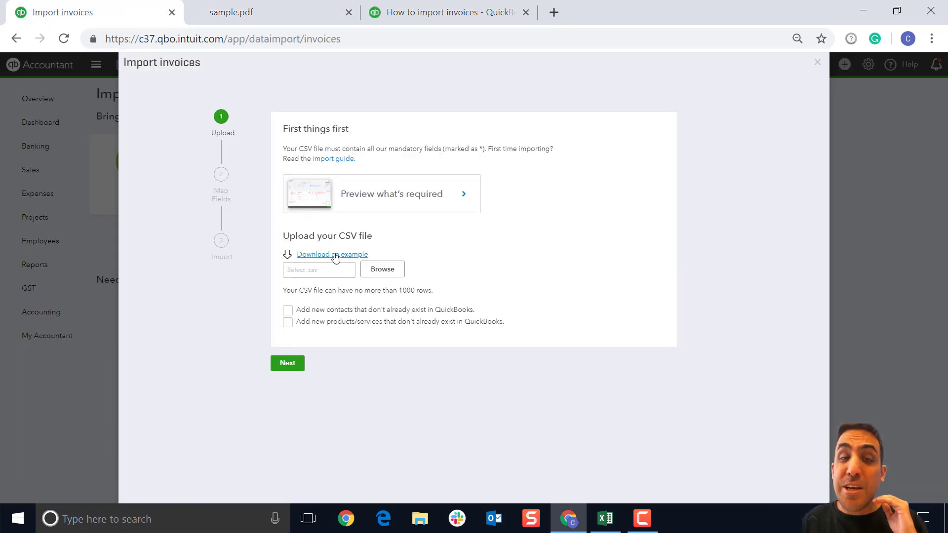
{"action": "left_click", "coordinate": [606, 519]}
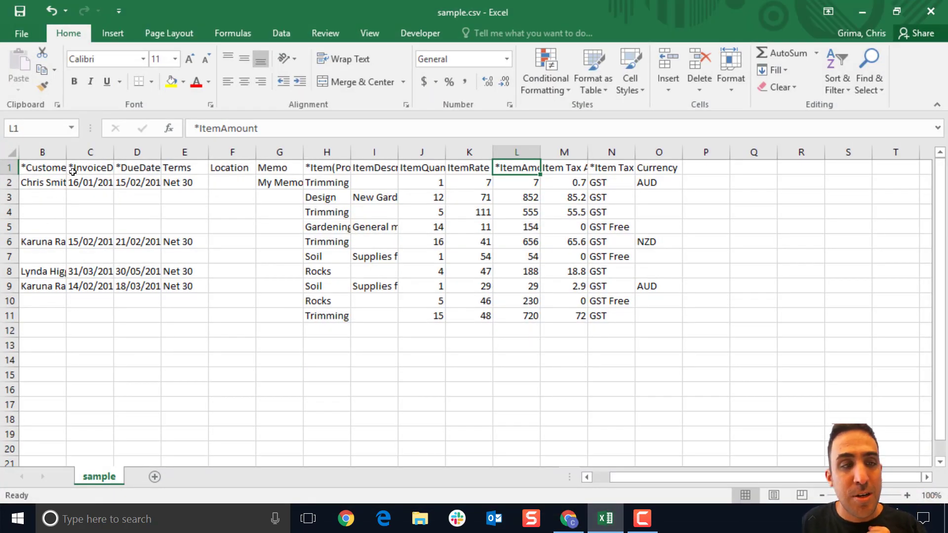
{"action": "left_click", "coordinate": [33, 168]}
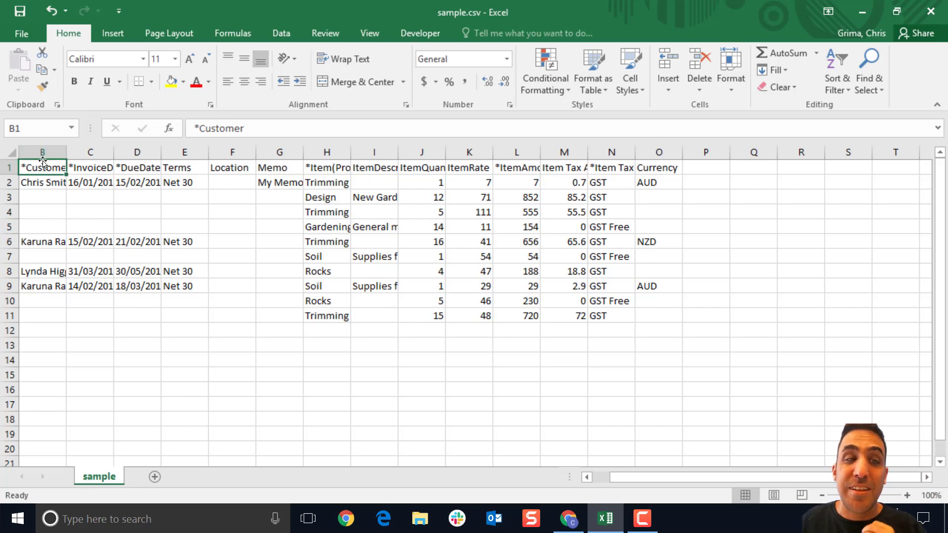
{"action": "left_click", "coordinate": [231, 165]}
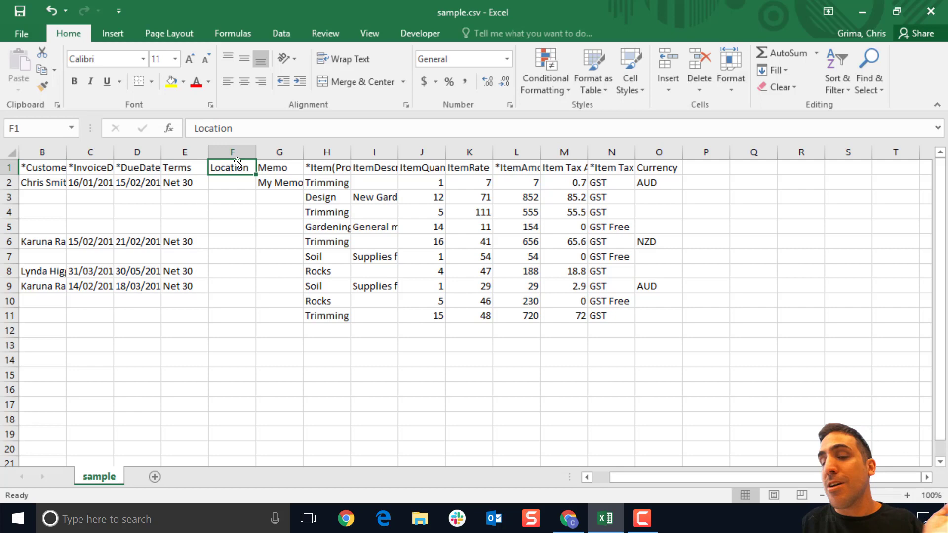
{"action": "left_click", "coordinate": [623, 169]}
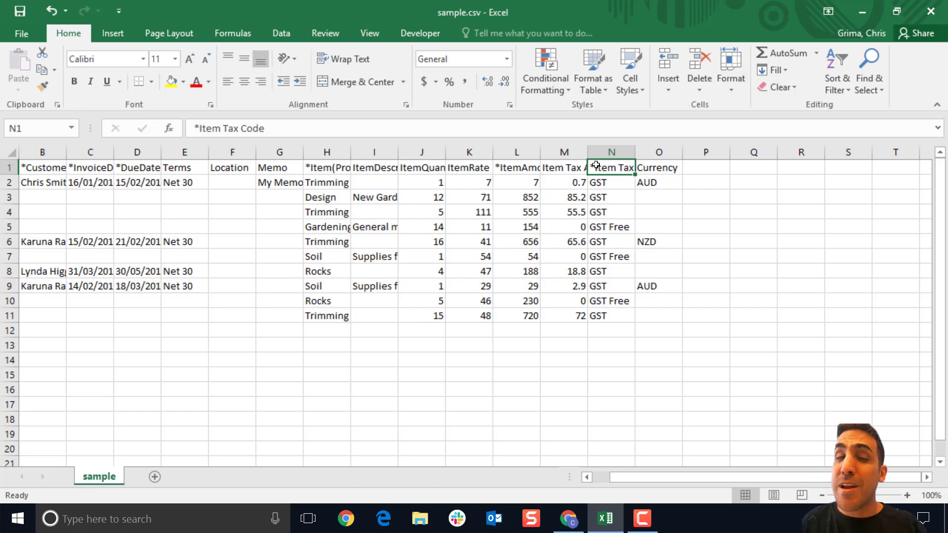
{"action": "left_click_drag", "start_coordinate": [573, 168], "coordinate": [603, 180]}
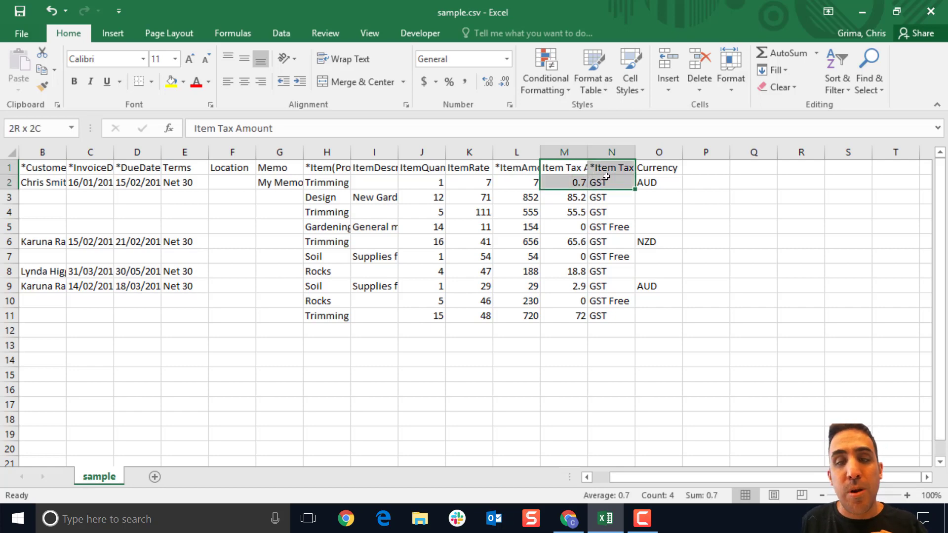
{"action": "left_click", "coordinate": [603, 169]}
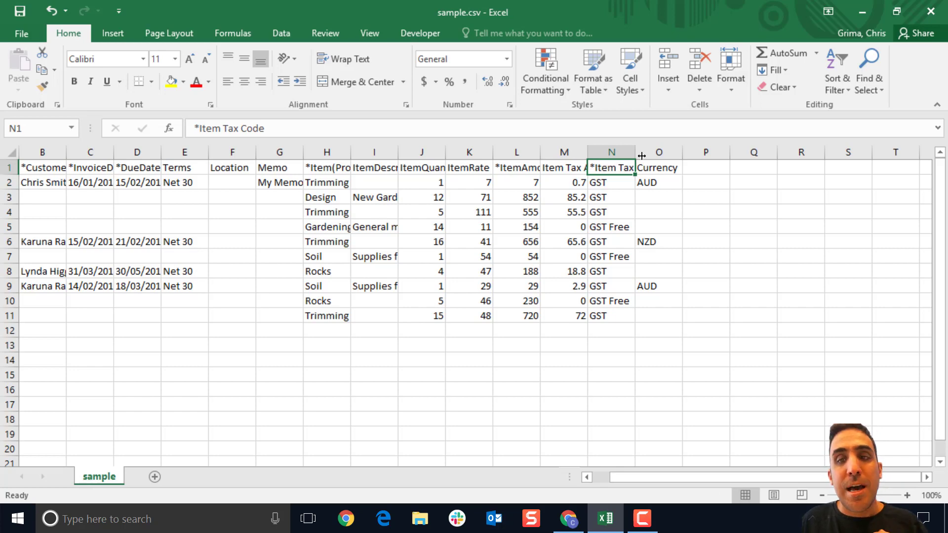
{"action": "left_click", "coordinate": [657, 168]}
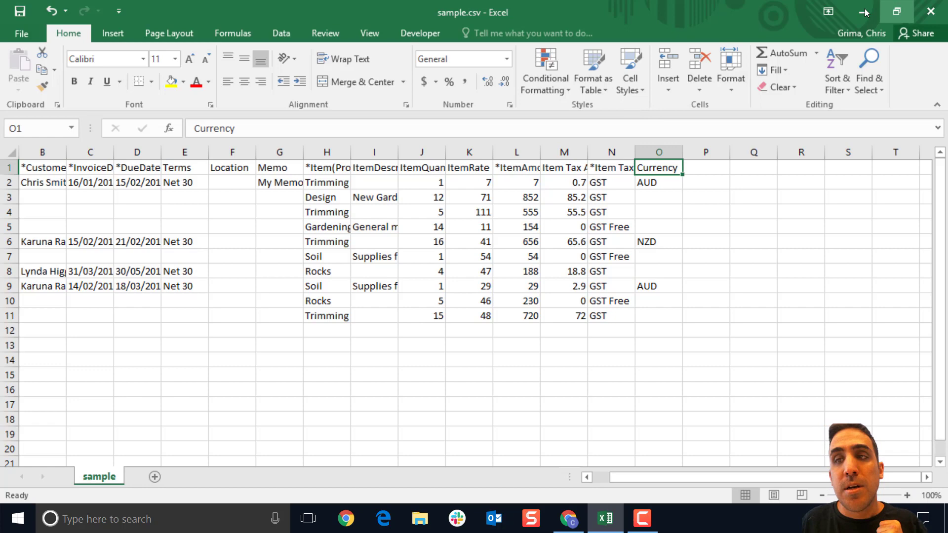
{"action": "left_click", "coordinate": [559, 523]}
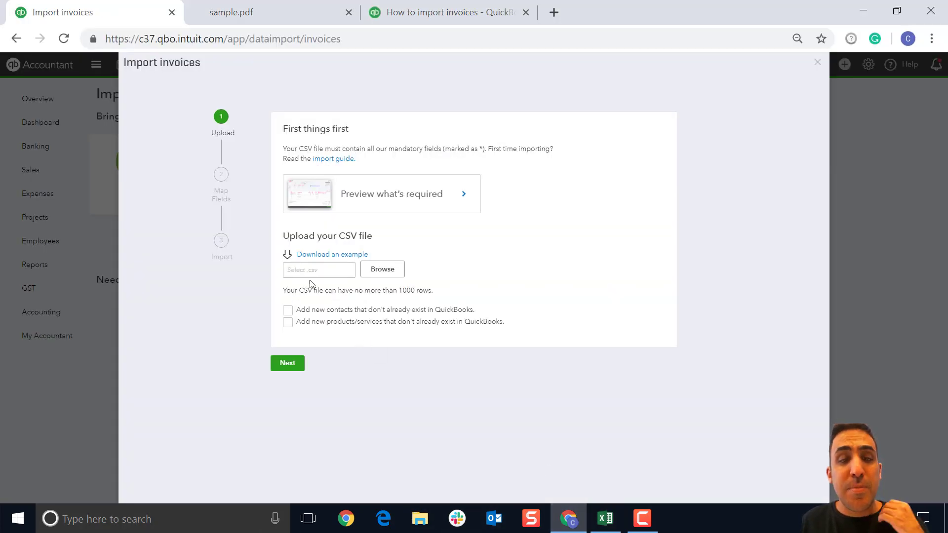
Upload sample (10).csv and allow new contacts and new products/services to be created
{"action": "left_click", "coordinate": [375, 273]}
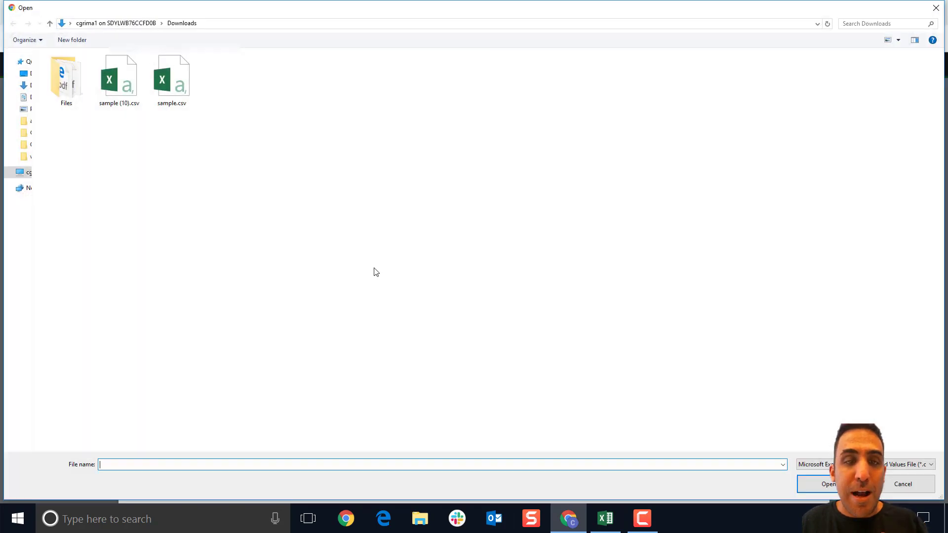
{"action": "double_click", "coordinate": [118, 87]}
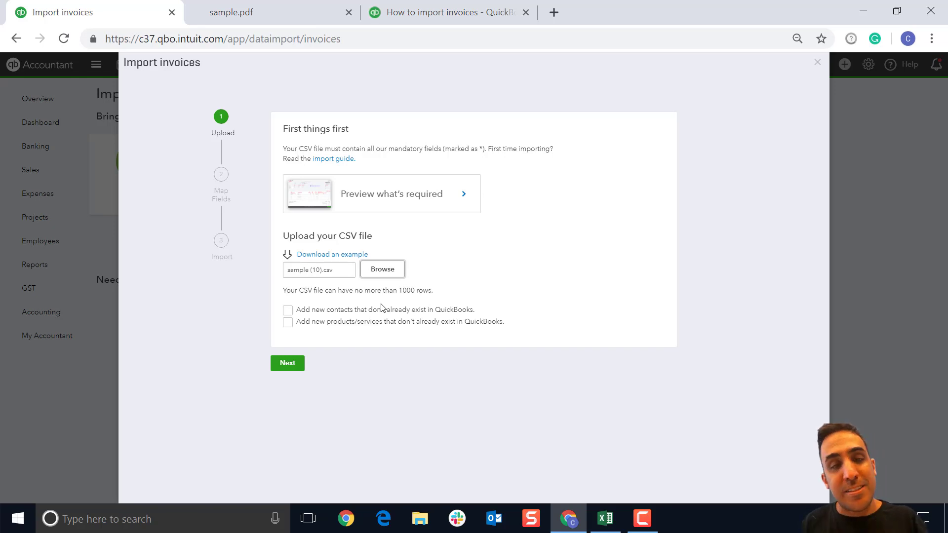
{"action": "left_click", "coordinate": [287, 310]}
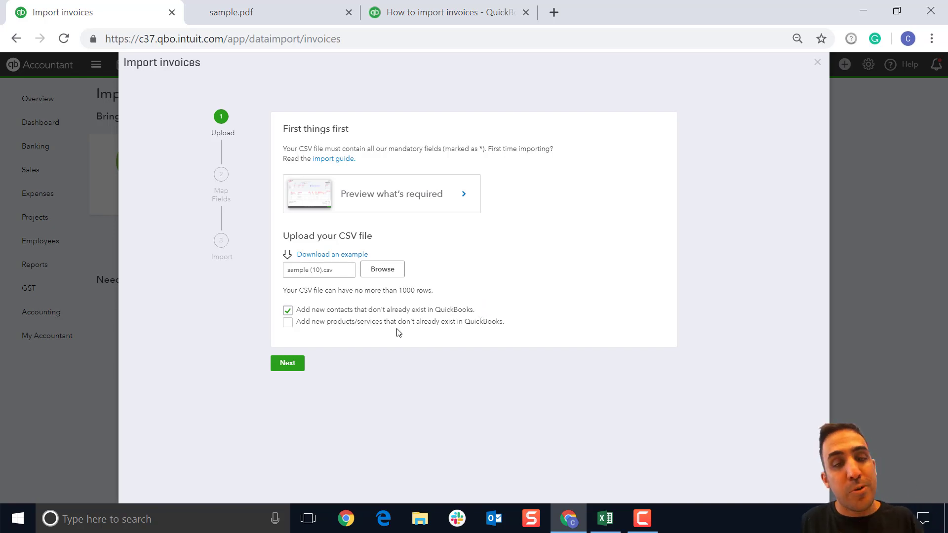
{"action": "left_click", "coordinate": [288, 322]}
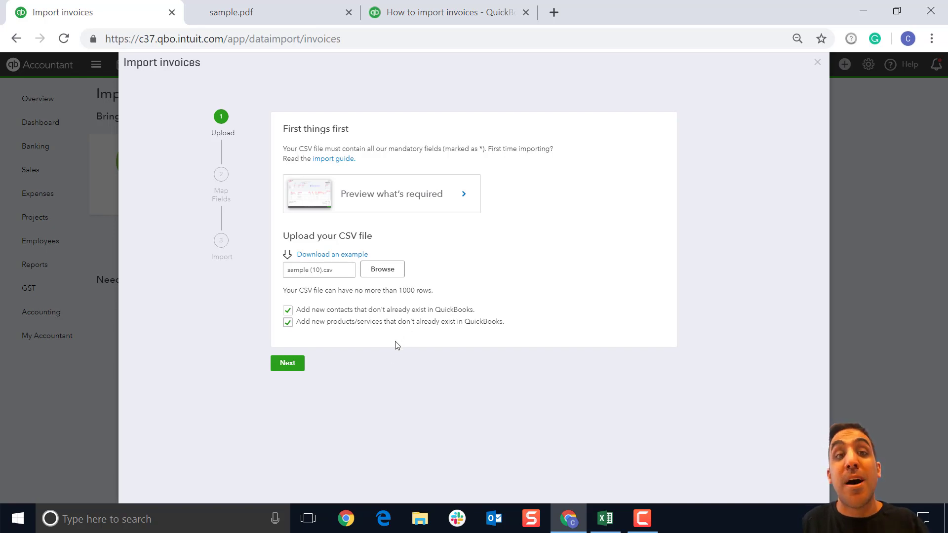
{"action": "left_click", "coordinate": [295, 368]}
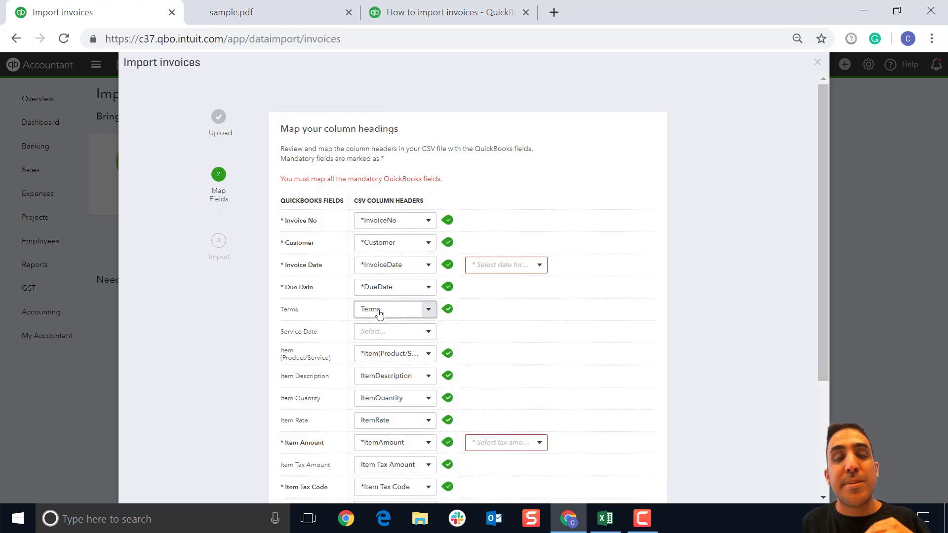
Set Invoice Date format to D/M/YYYY and Item Amount to 'Exclusive of tax'
{"action": "scroll", "coordinate": [439, 325], "scroll_direction": "down", "scroll_amount": 3}
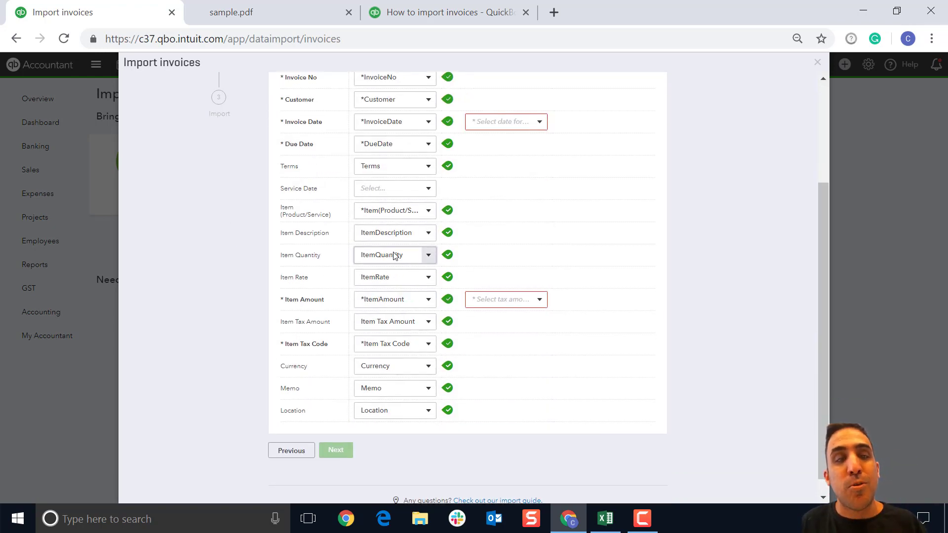
{"action": "scroll", "coordinate": [390, 247], "scroll_direction": "up", "scroll_amount": 2}
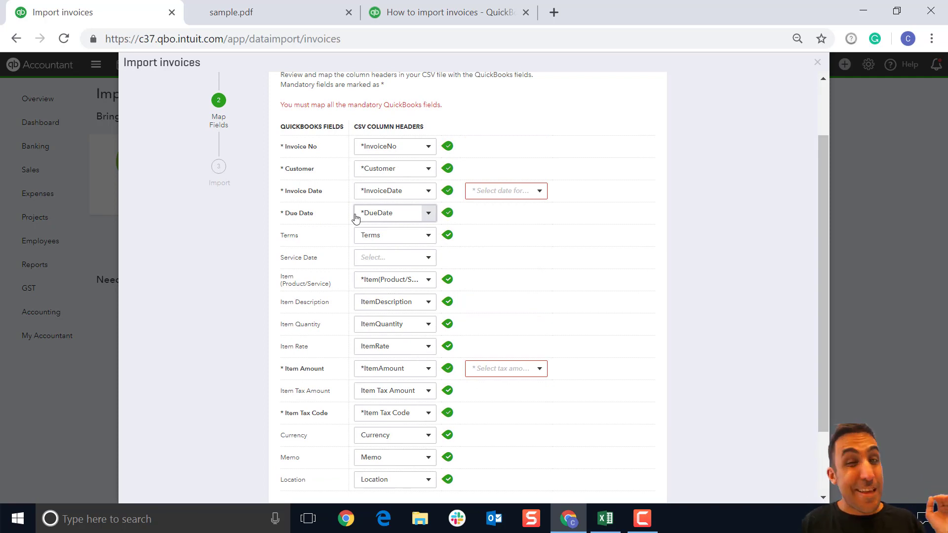
{"action": "left_click", "coordinate": [509, 192]}
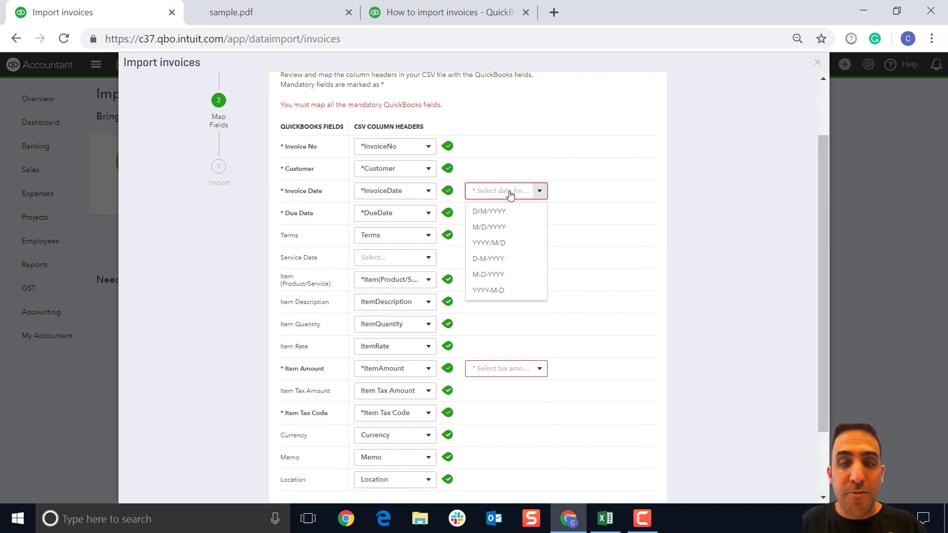
{"action": "left_click", "coordinate": [501, 212]}
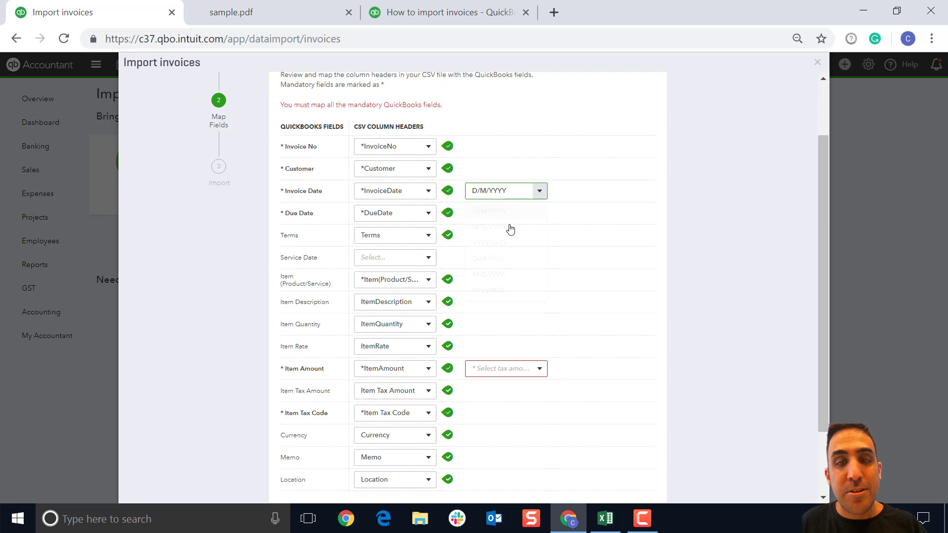
{"action": "scroll", "coordinate": [494, 267], "scroll_direction": "down", "scroll_amount": 2}
{"action": "left_click", "coordinate": [501, 284]}
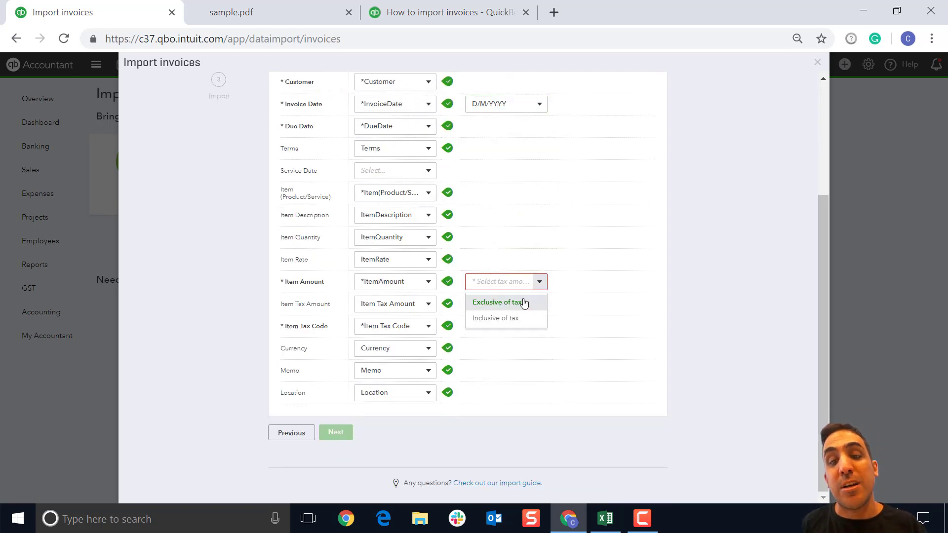
{"action": "left_click", "coordinate": [524, 303]}
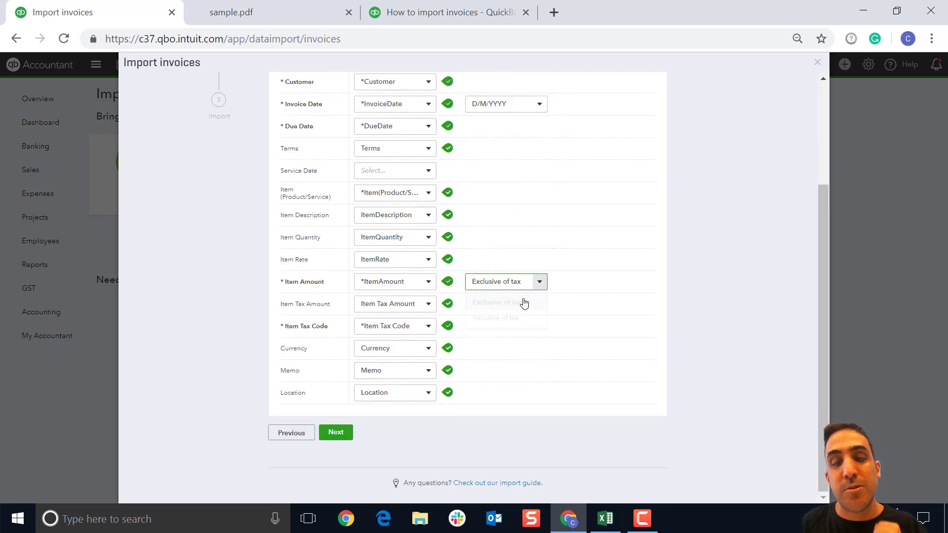
{"action": "left_click", "coordinate": [336, 433]}
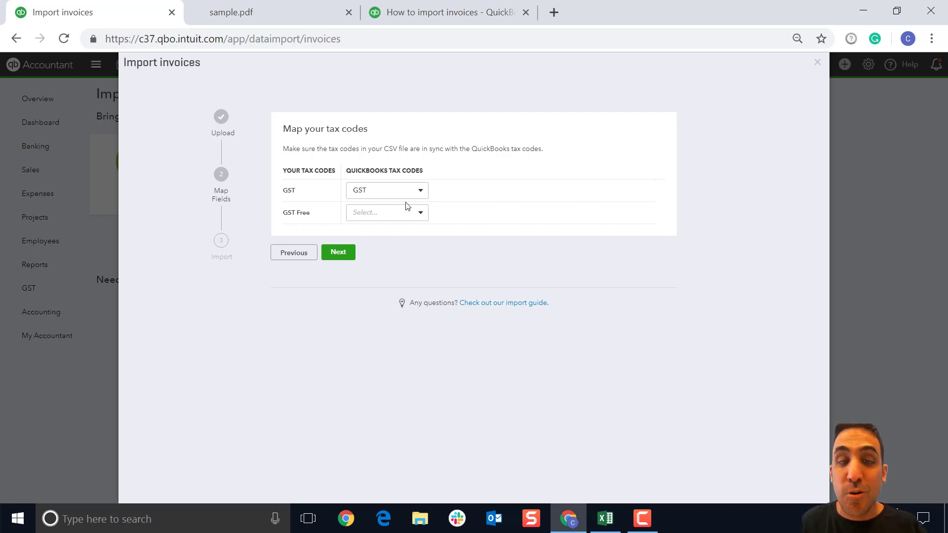
Map the GST Free tax code to 'GST free' and run the import of four invoices
{"action": "left_click", "coordinate": [353, 212]}
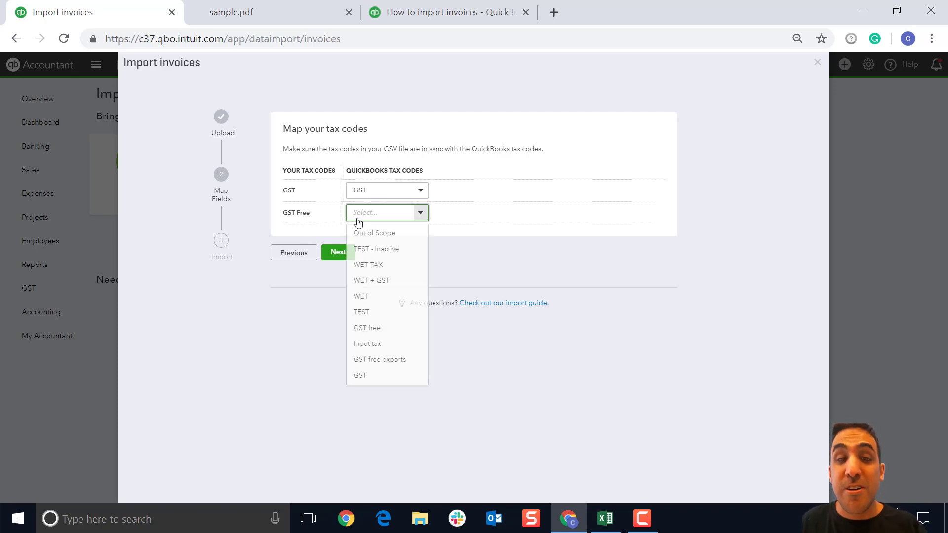
{"action": "left_click", "coordinate": [365, 329]}
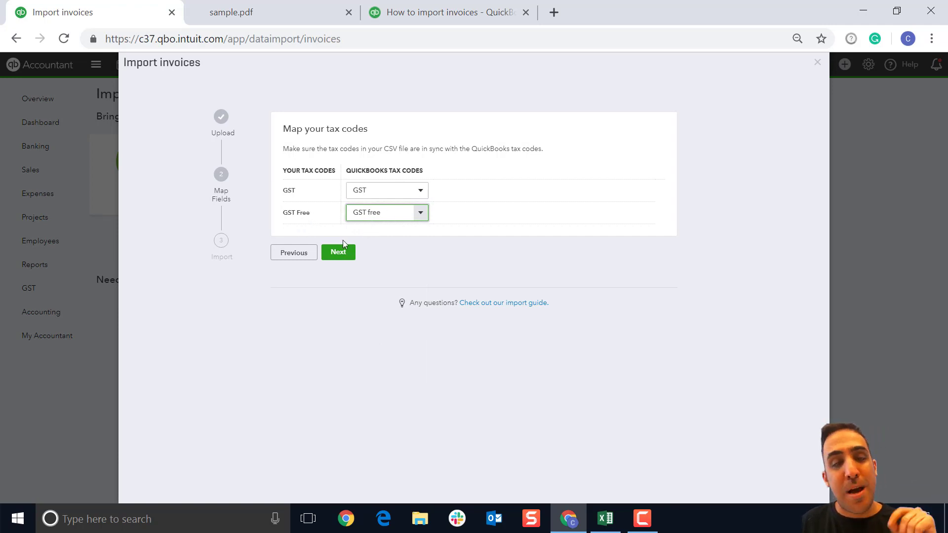
{"action": "left_click", "coordinate": [339, 252]}
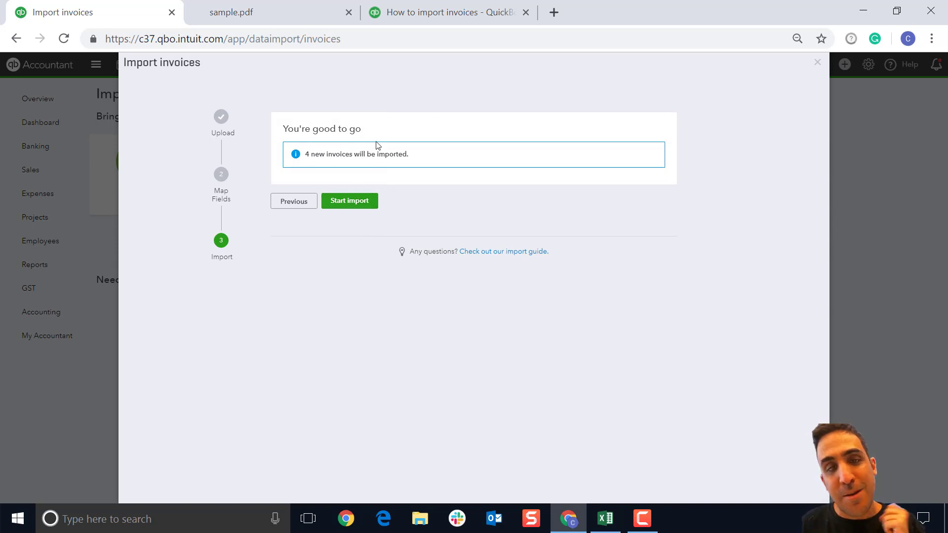
{"action": "left_click", "coordinate": [354, 201]}
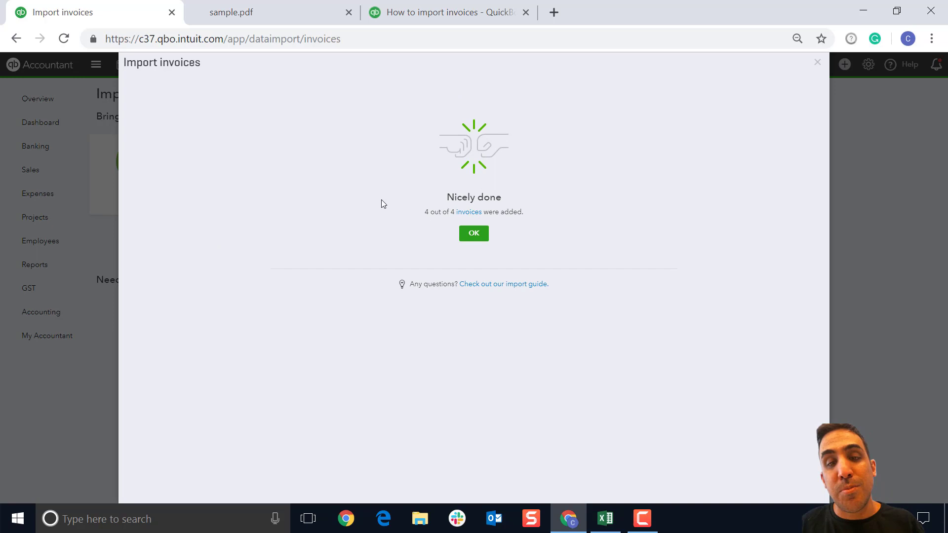
Open the Invoices list from the completion message and sort it by DATE
{"action": "left_click", "coordinate": [473, 213]}
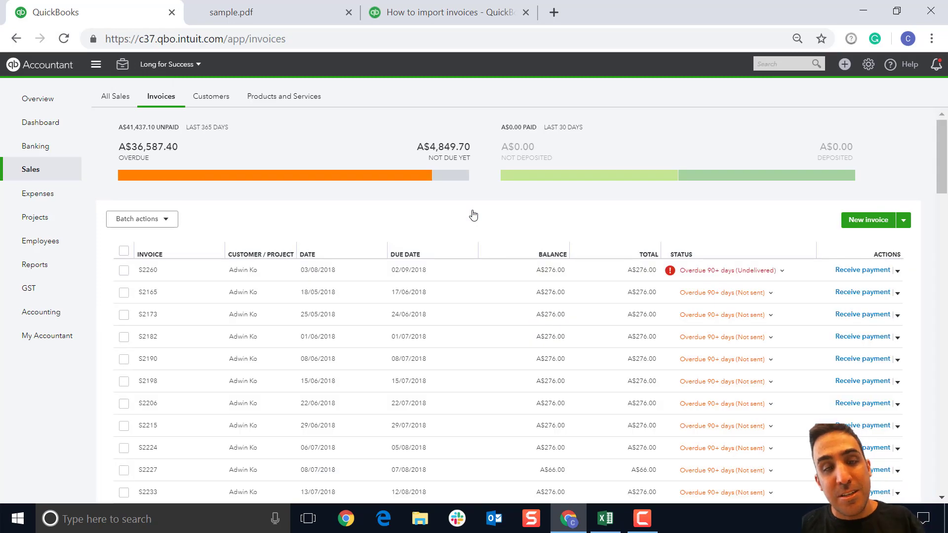
{"action": "left_click", "coordinate": [317, 255]}
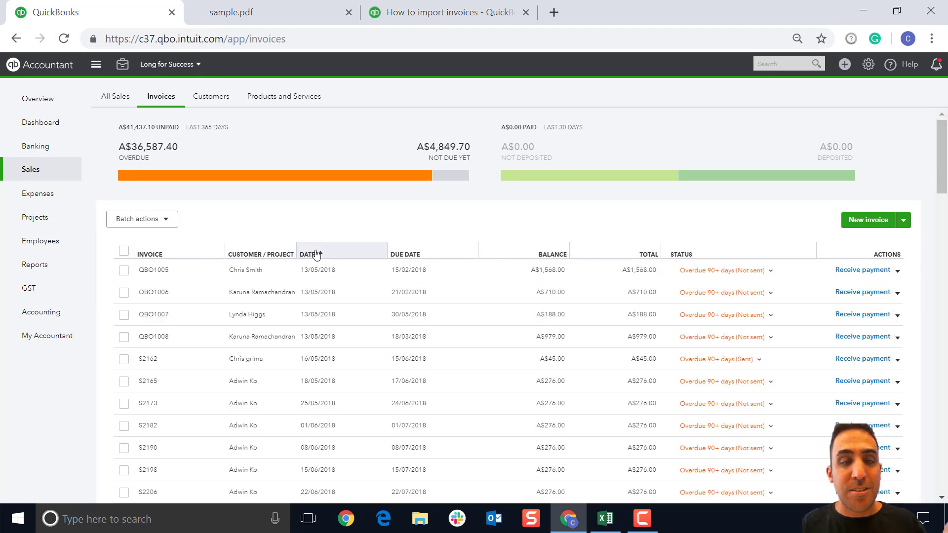